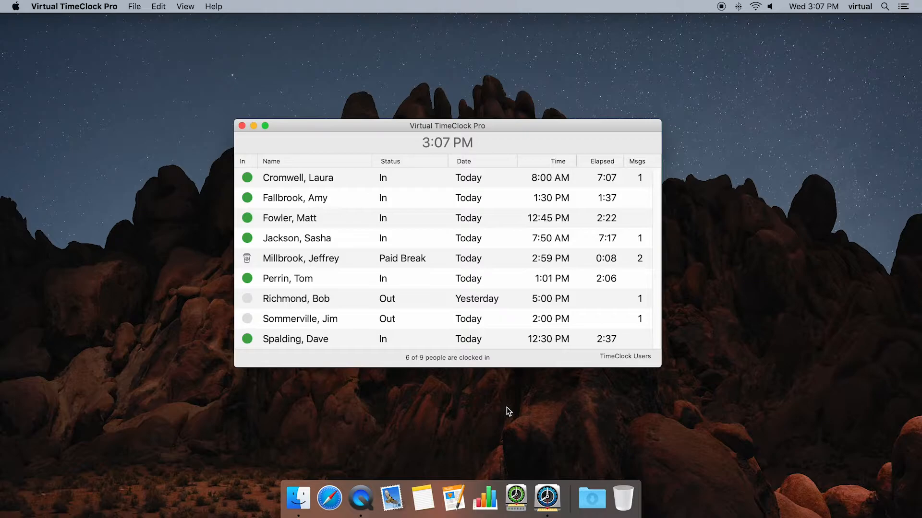
# Turn on administration features for the preselected administrator by entering the account password
pyautogui.click(134, 8)
pyautogui.click(149, 73)
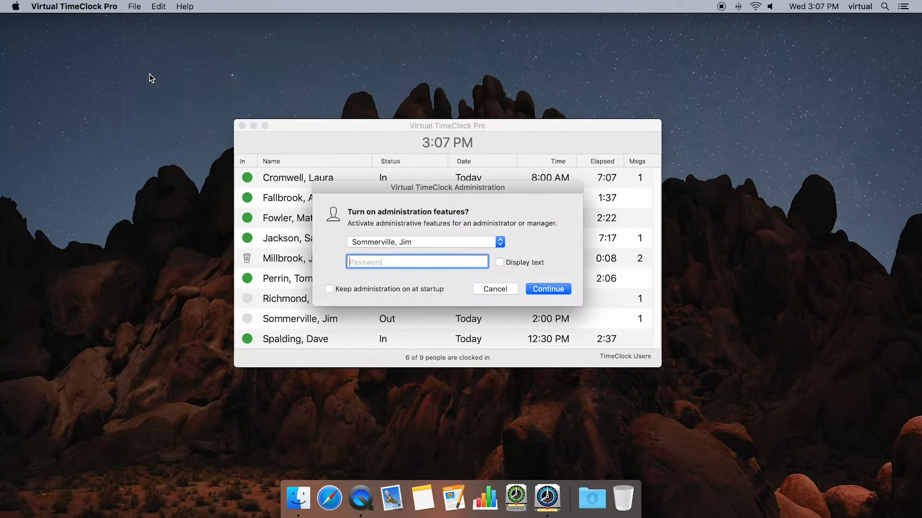
pyautogui.write('••••')
pyautogui.press('Return')
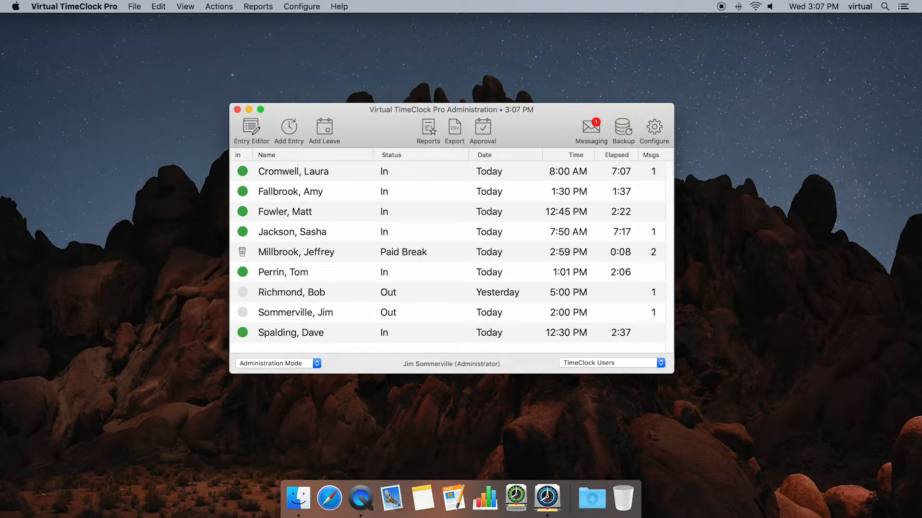
# In the TimeClock Users display group, assign the second listed user as a group manager and save the changes
pyautogui.click(655, 130)
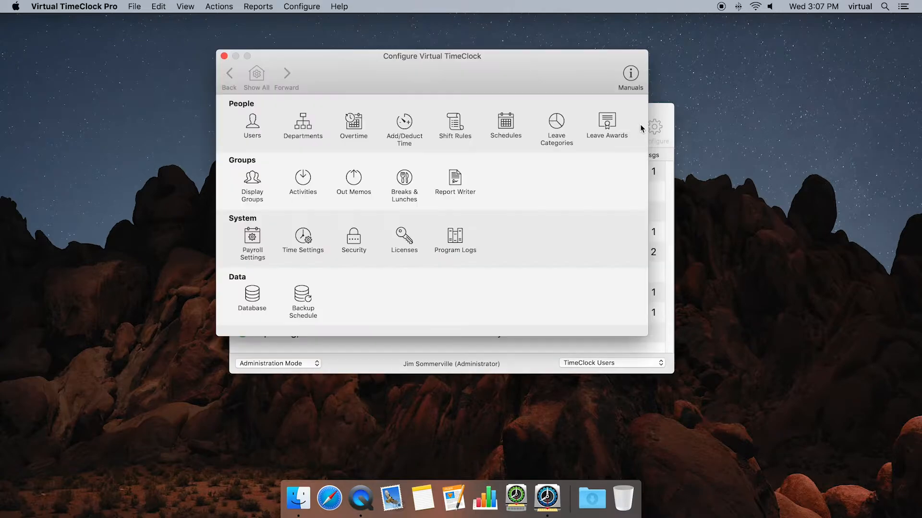
pyautogui.click(250, 188)
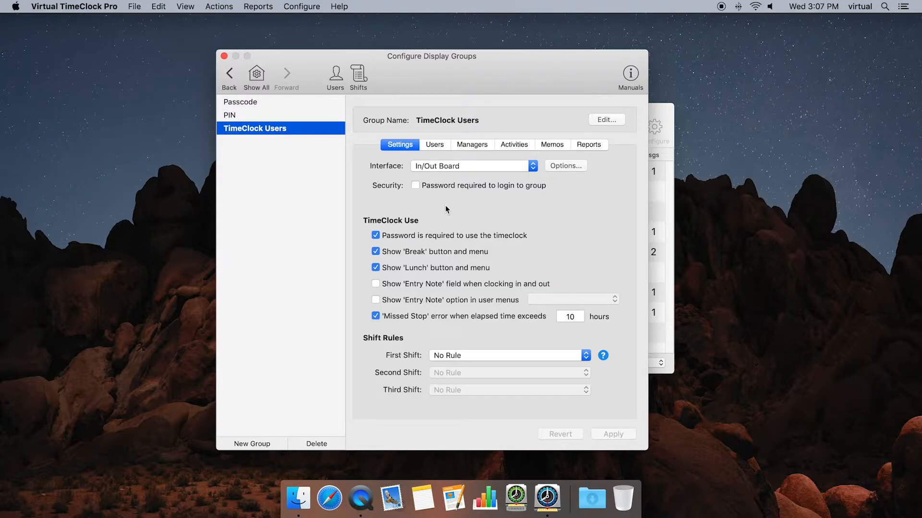
pyautogui.click(474, 145)
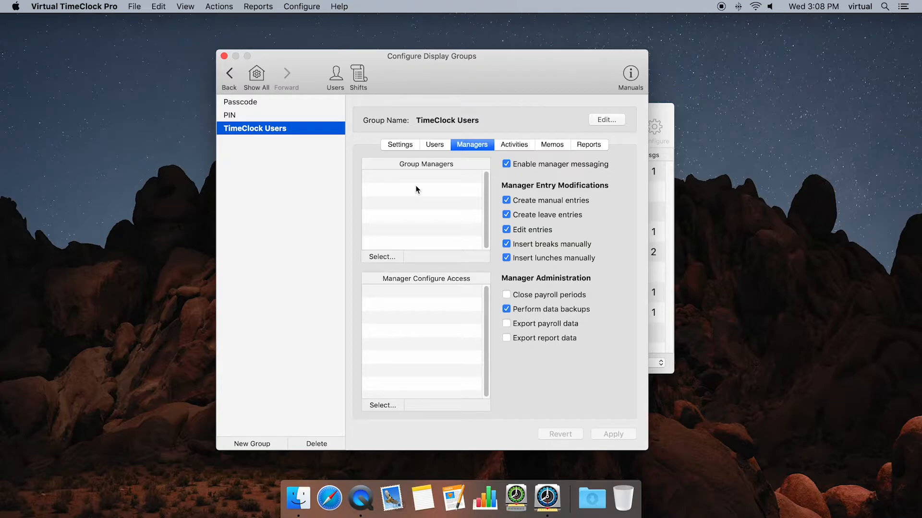
pyautogui.click(382, 257)
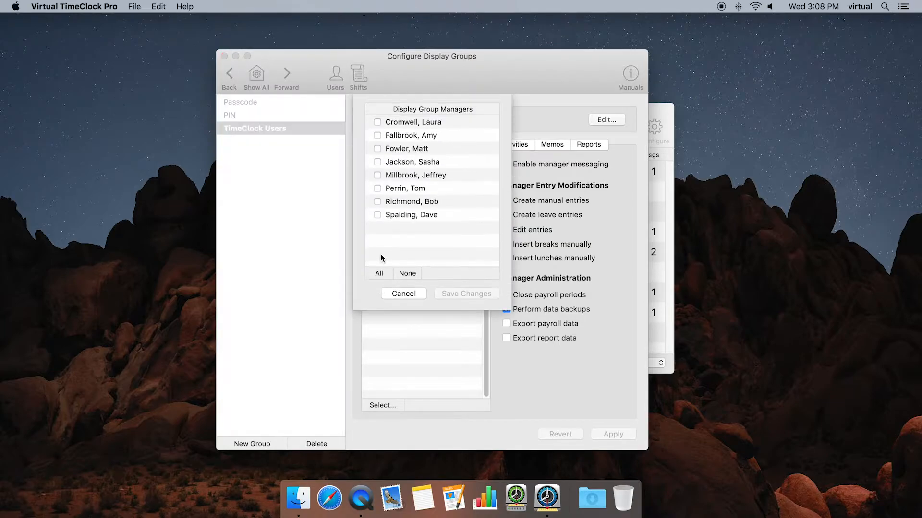
pyautogui.click(378, 135)
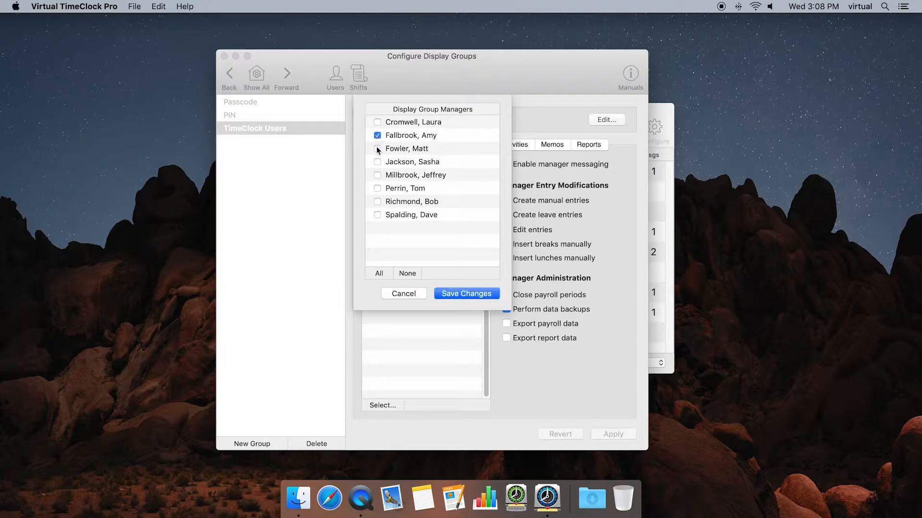
pyautogui.click(465, 294)
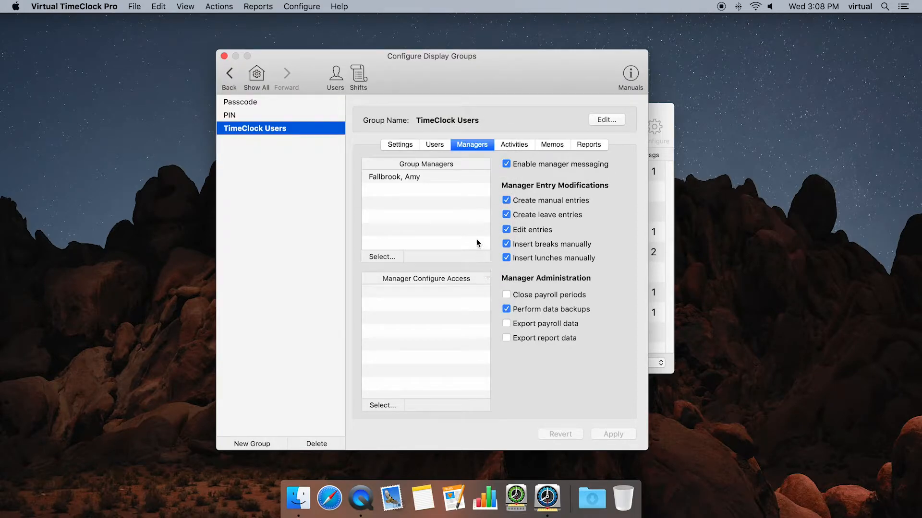
# Review the TimeClock Users group's user and manager permissions and the overview of all configuration areas
pyautogui.click(439, 146)
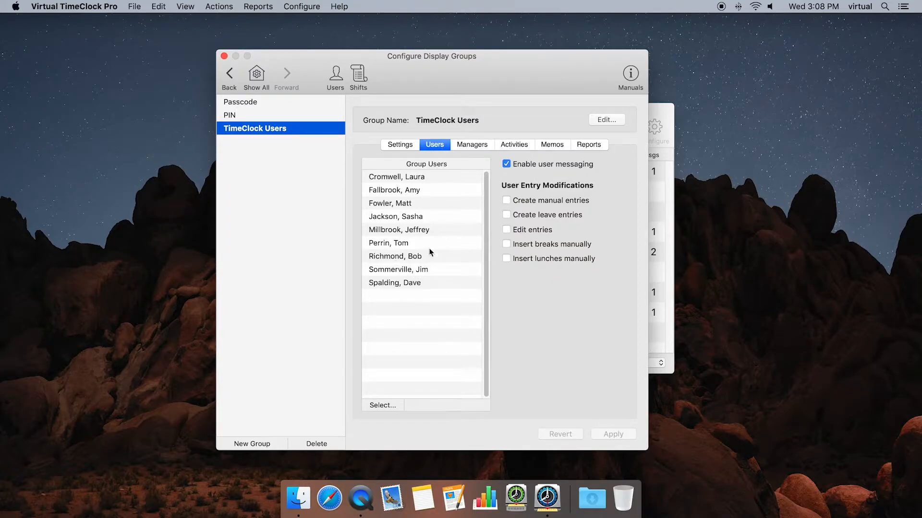
pyautogui.click(461, 146)
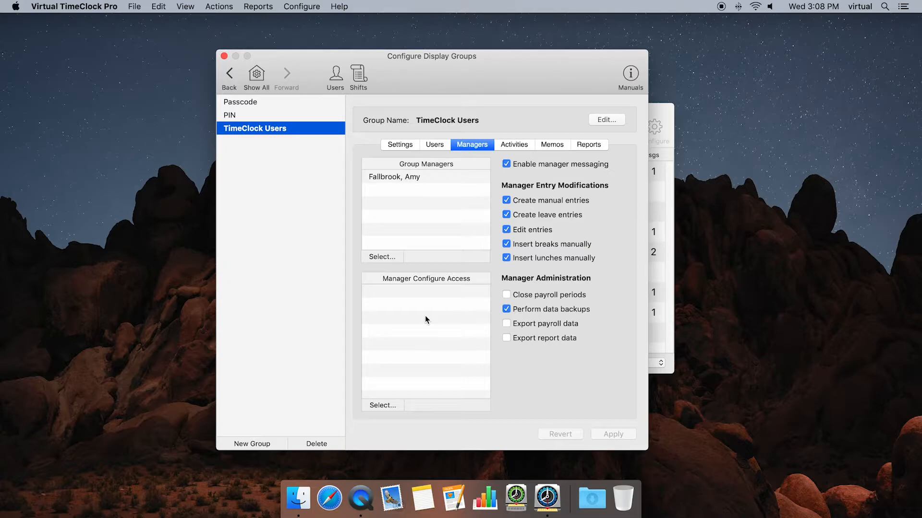
pyautogui.click(258, 76)
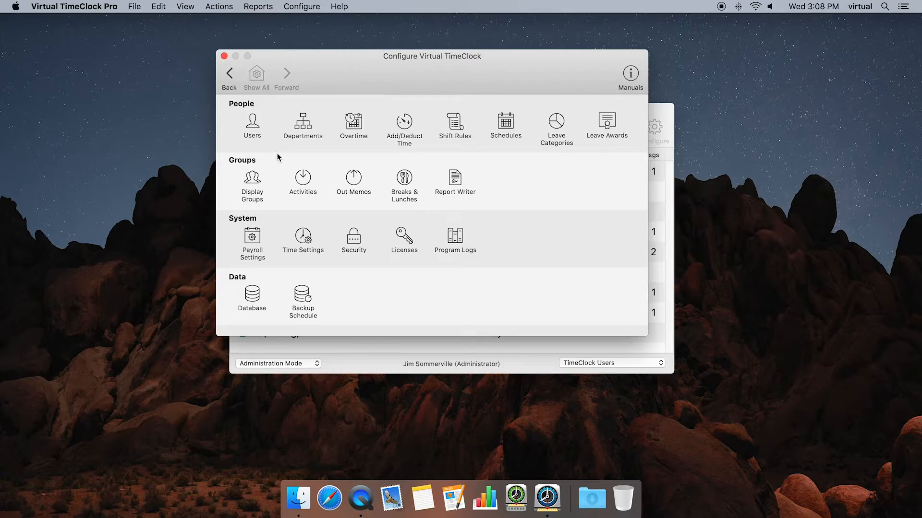
# Grant managers of the TimeClock Users display group configure access to Database and Leave Awards, and save the changes
pyautogui.click(253, 179)
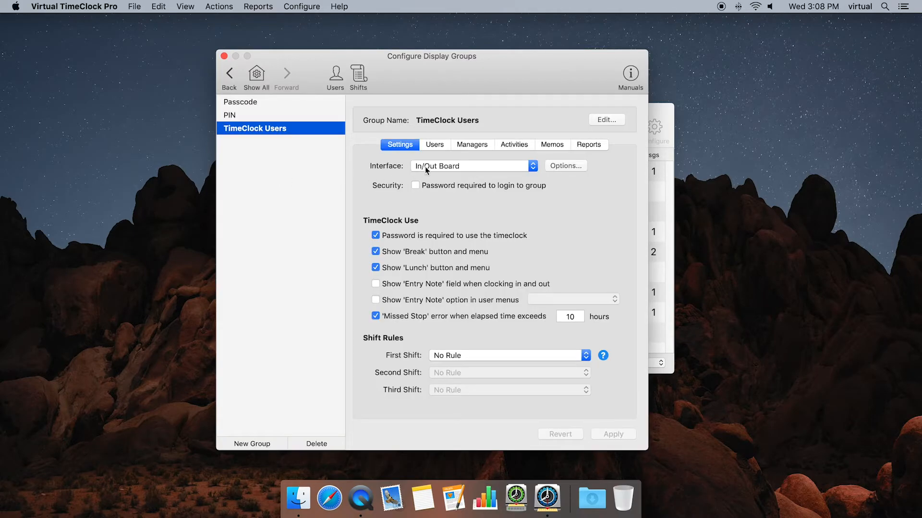
pyautogui.click(470, 145)
pyautogui.click(384, 405)
pyautogui.scroll(-3, 423, 149)
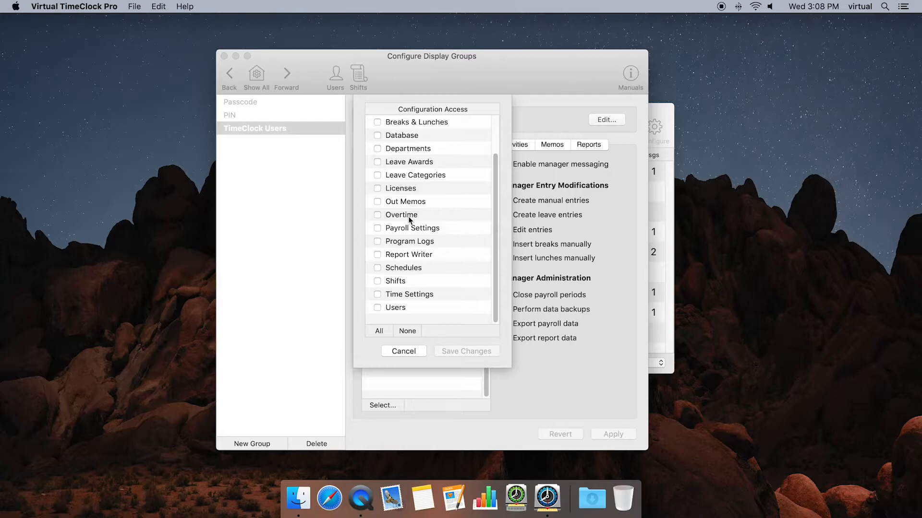
pyautogui.click(408, 163)
pyautogui.click(407, 140)
pyautogui.click(465, 353)
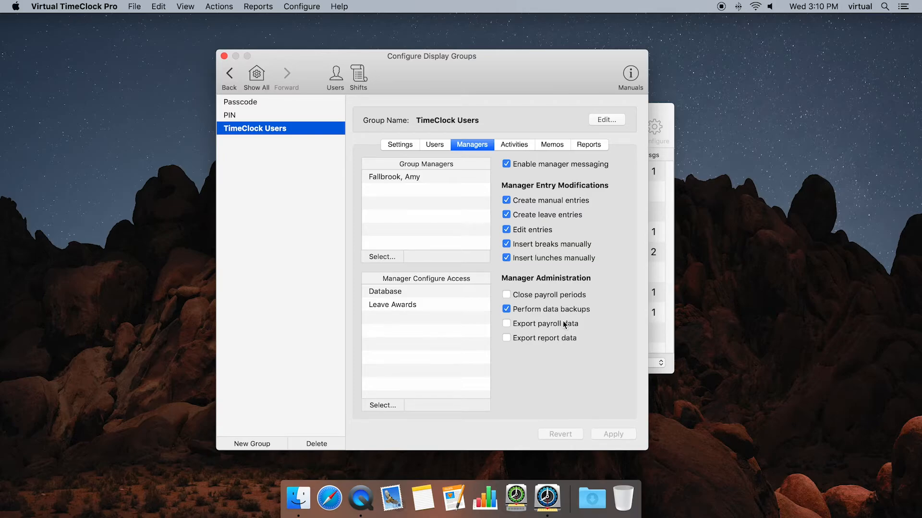
# Close the configuration window and turn off administration features for the TimeClock Users display group
pyautogui.click(224, 55)
pyautogui.click(134, 6)
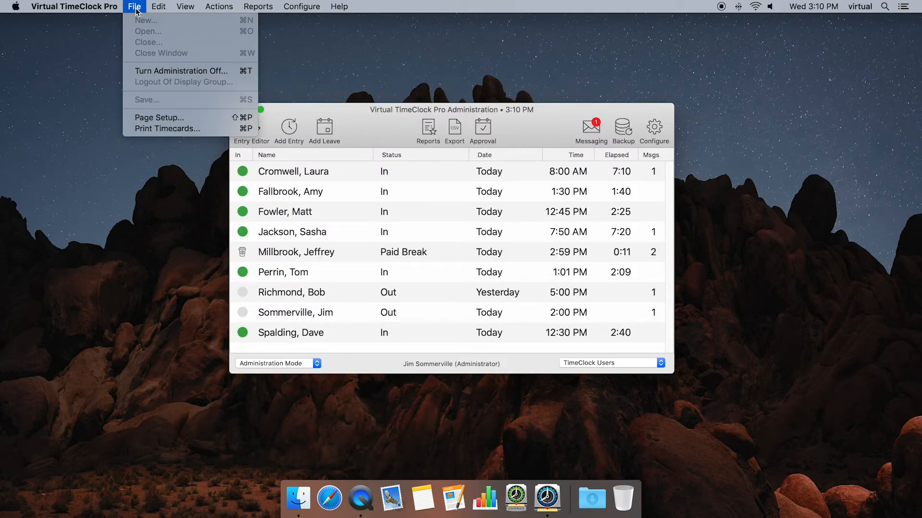
pyautogui.click(168, 76)
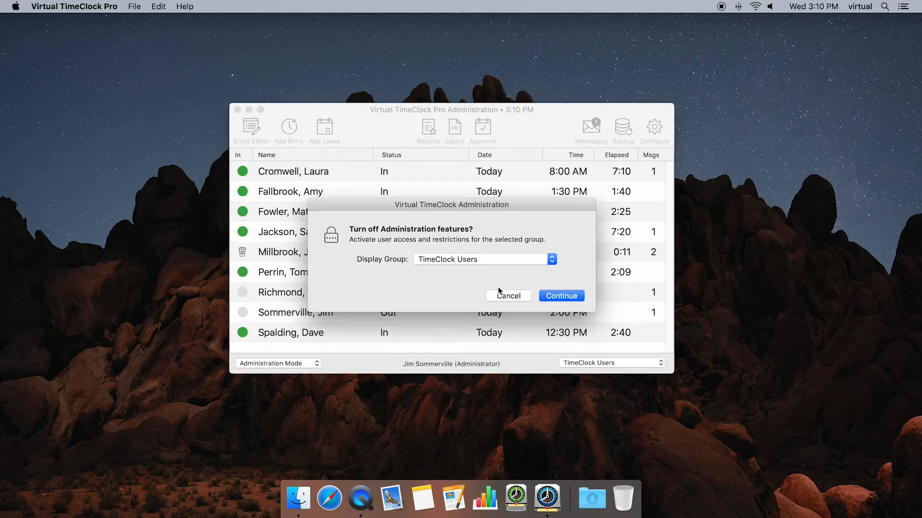
pyautogui.click(570, 298)
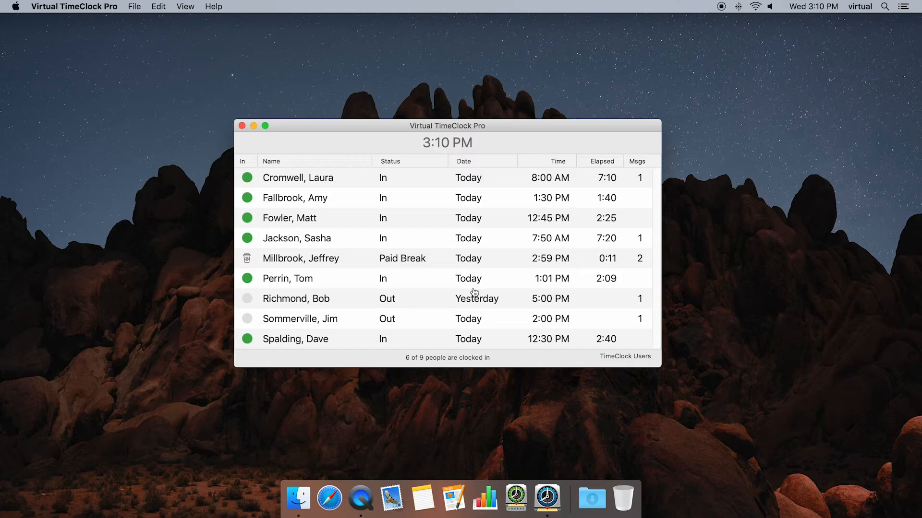
# Turn on administration features as the group manager using the account password, and check which configuration areas that manager can access
pyautogui.click(136, 10)
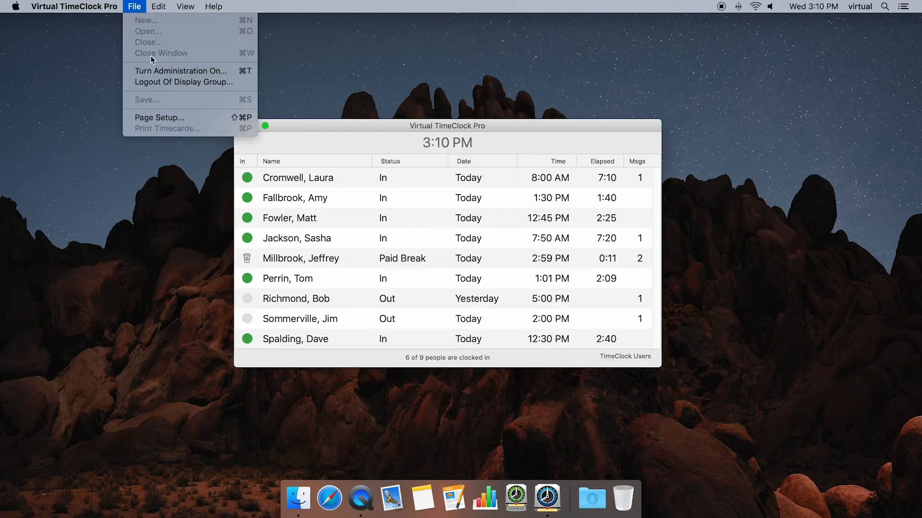
pyautogui.click(156, 73)
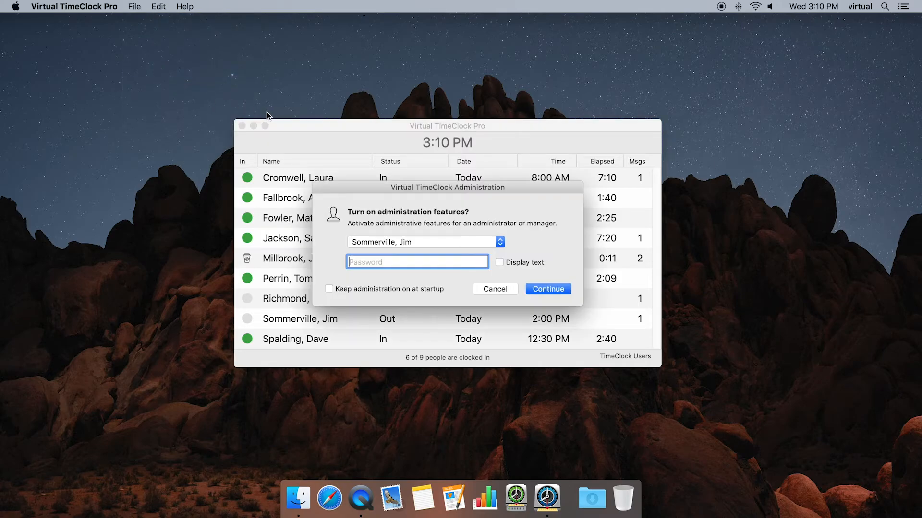
pyautogui.click(399, 242)
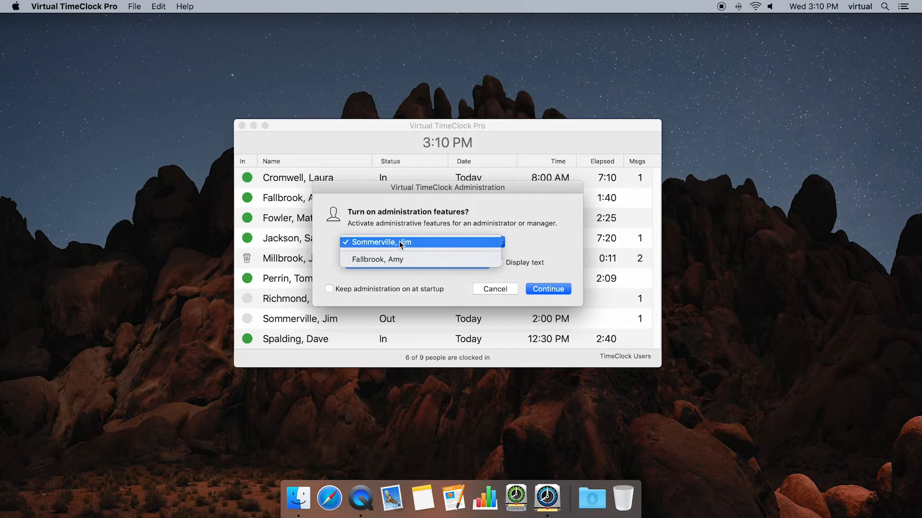
pyautogui.click(373, 261)
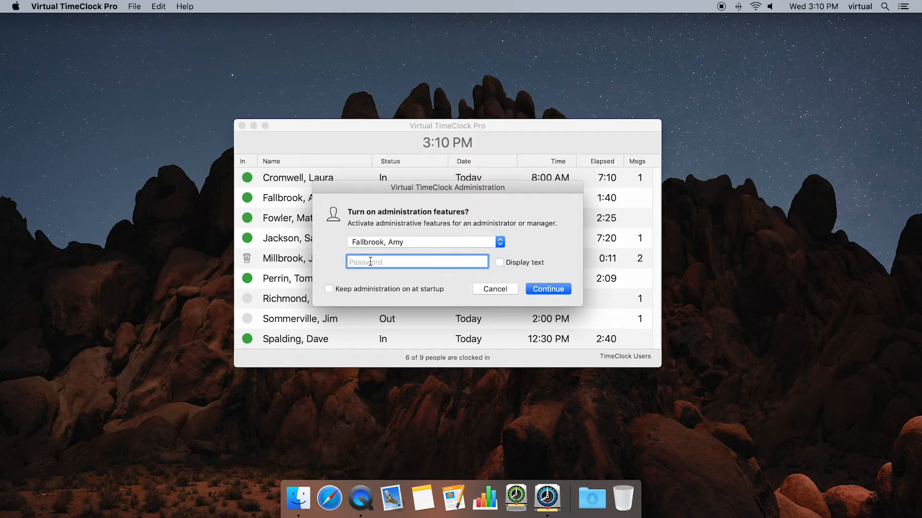
pyautogui.write('****')
pyautogui.press('Return')
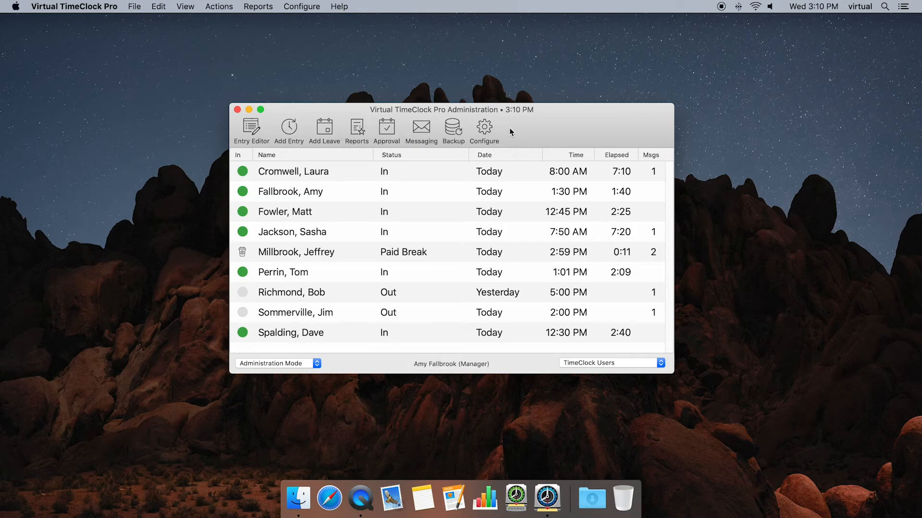
pyautogui.click(486, 129)
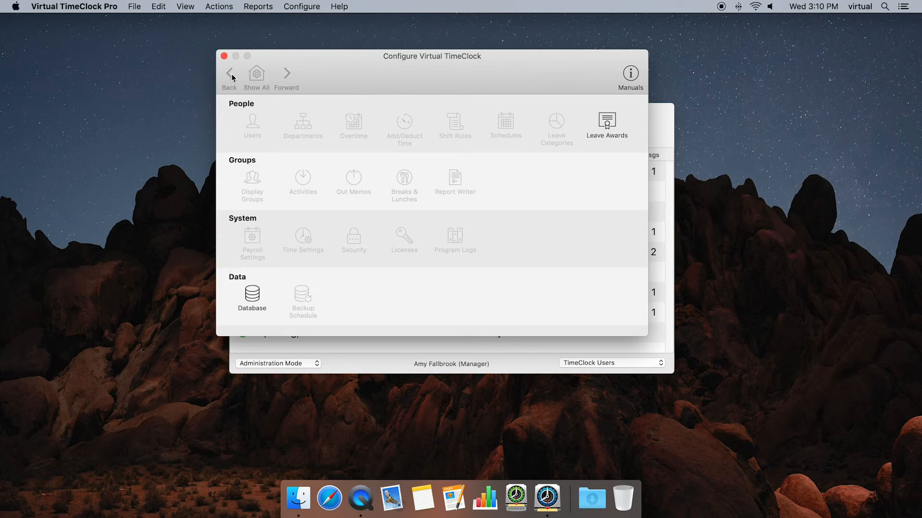
pyautogui.click(224, 56)
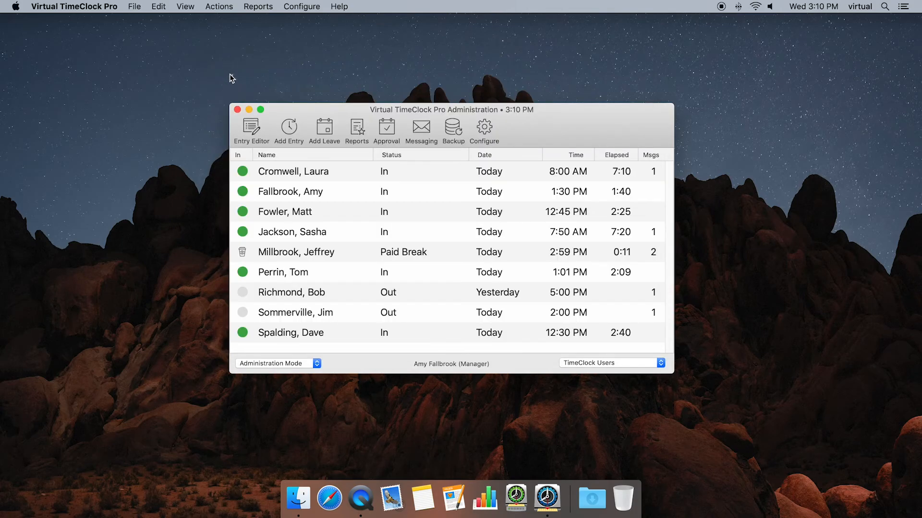